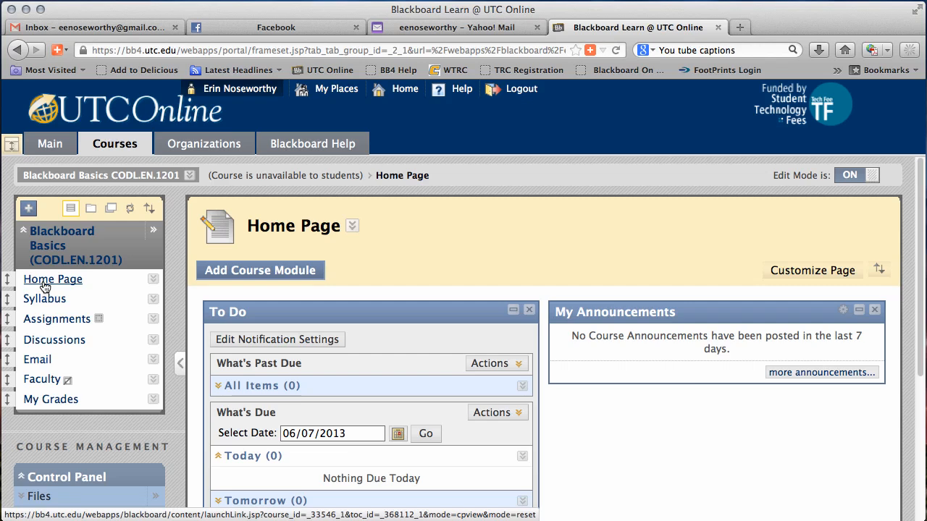
left_click(507, 412)
left_click(685, 425)
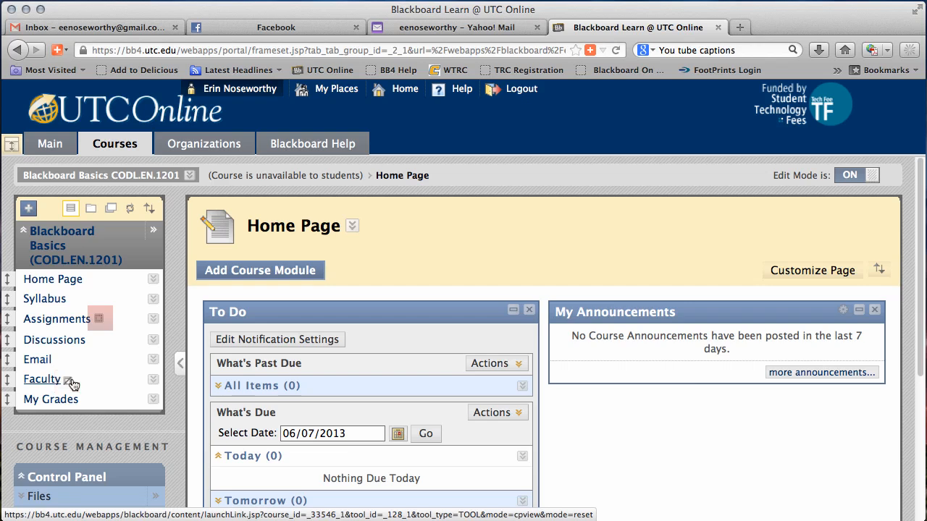
View the Assignments area and Home Page with Edit Mode off, and switch Edit Mode back on.
left_click(81, 324)
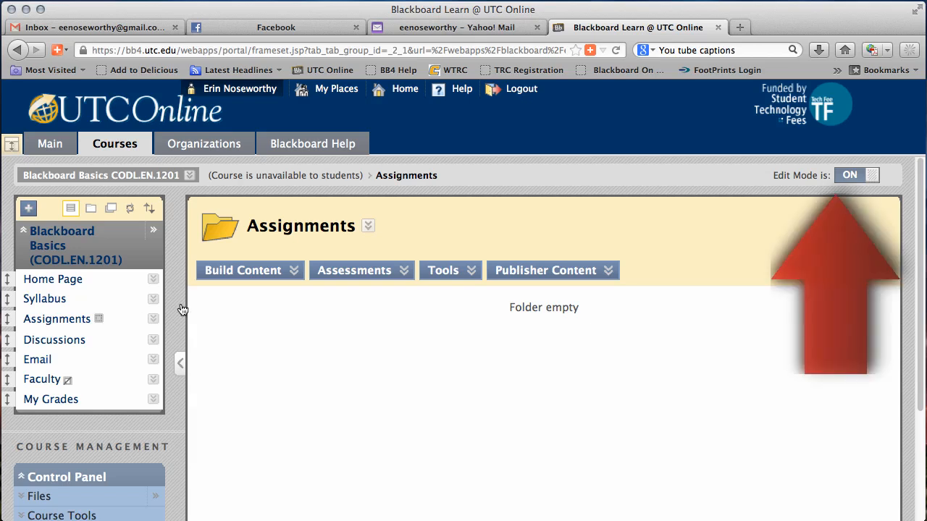
left_click(860, 176)
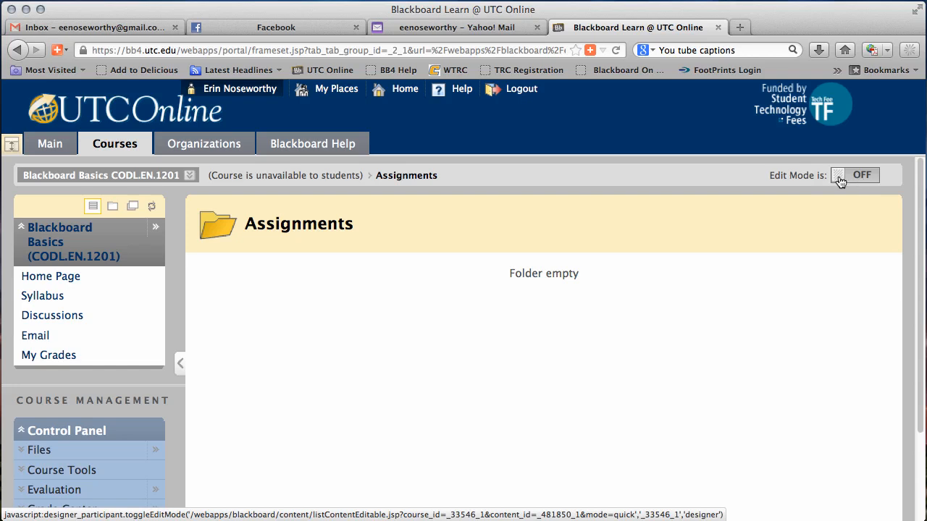
left_click(65, 279)
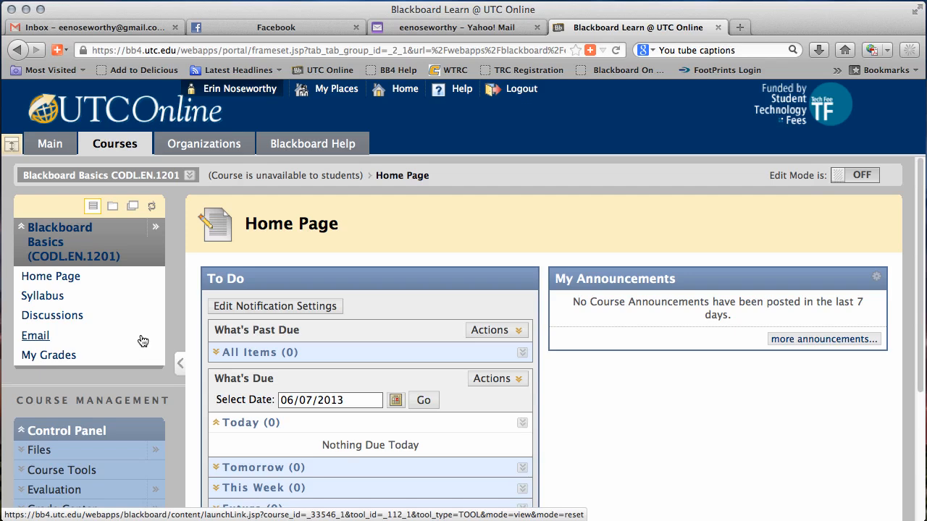
left_click(857, 176)
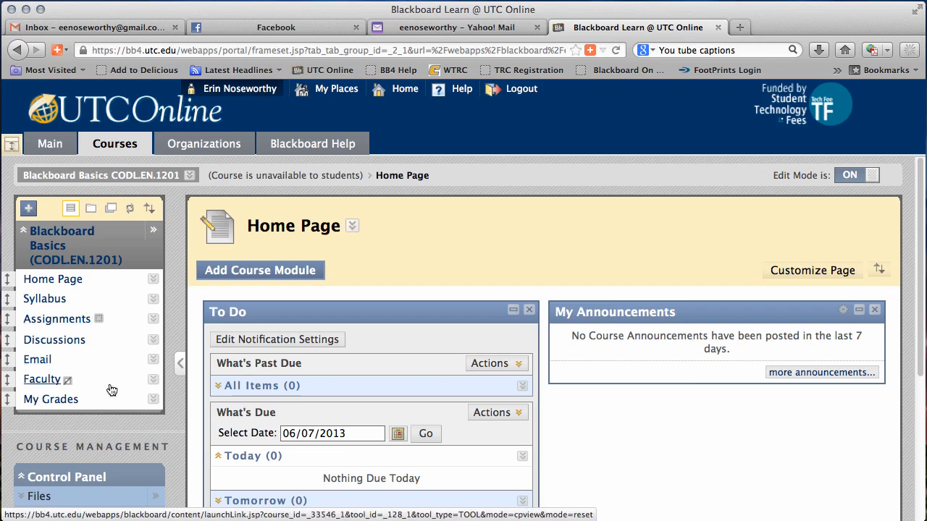
Show the hidden Faculty link in the course menu and check its link options.
left_click(153, 380)
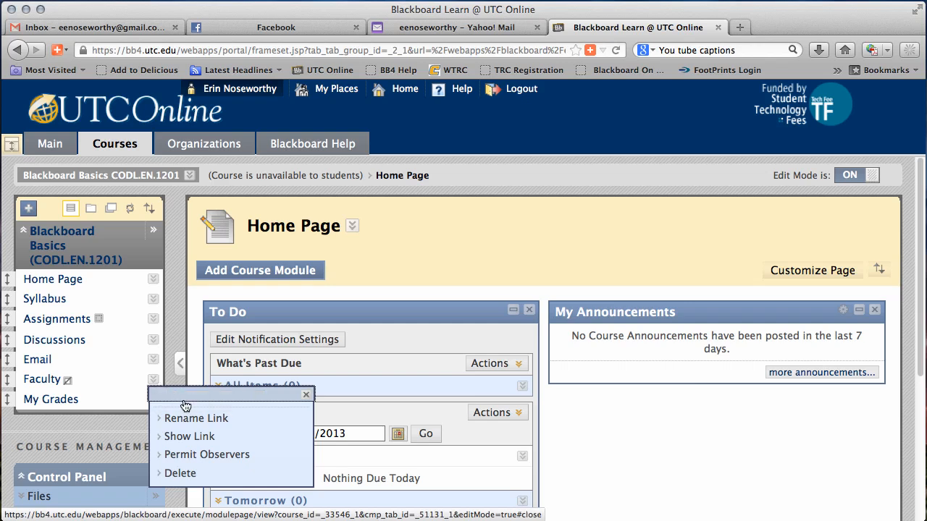
left_click(215, 437)
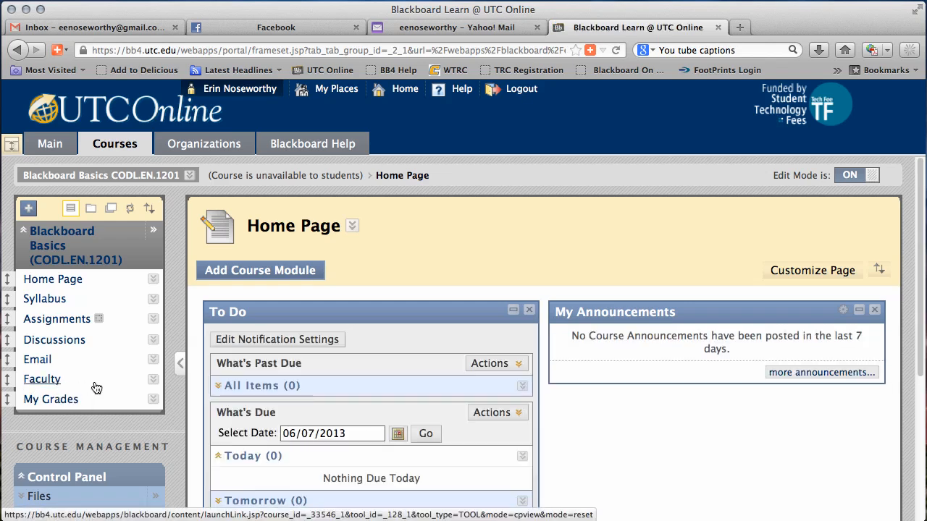
left_click(153, 379)
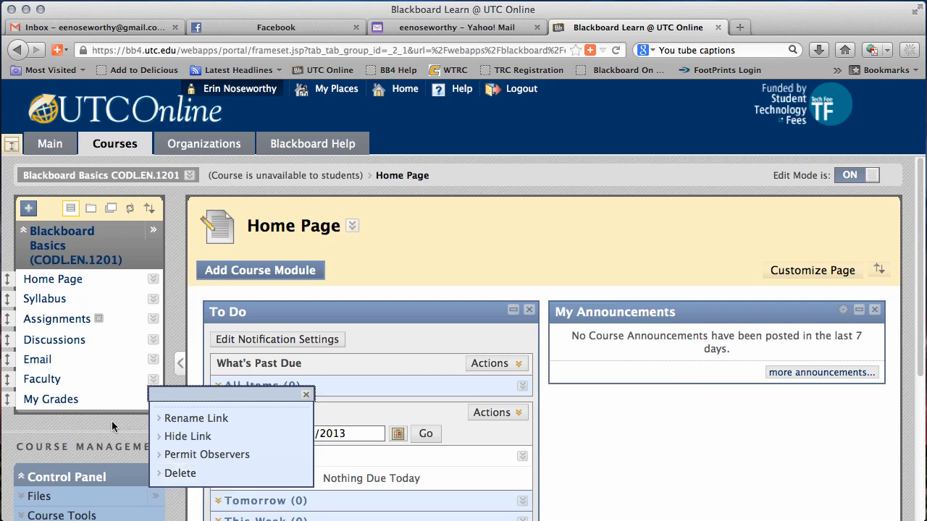
left_click(119, 370)
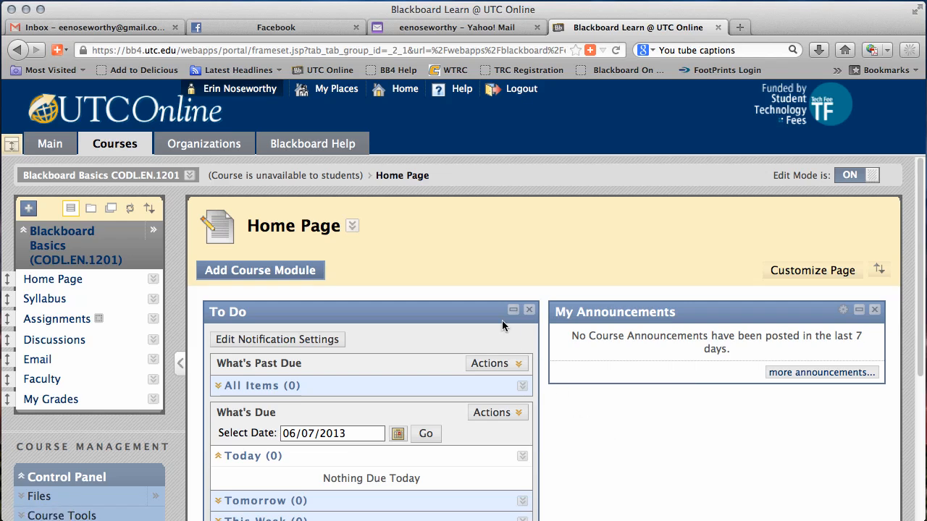
Move the To Do module into the second column and back, and the Assignments link to the course menu's end and back.
left_click_drag(435, 313, 782, 316)
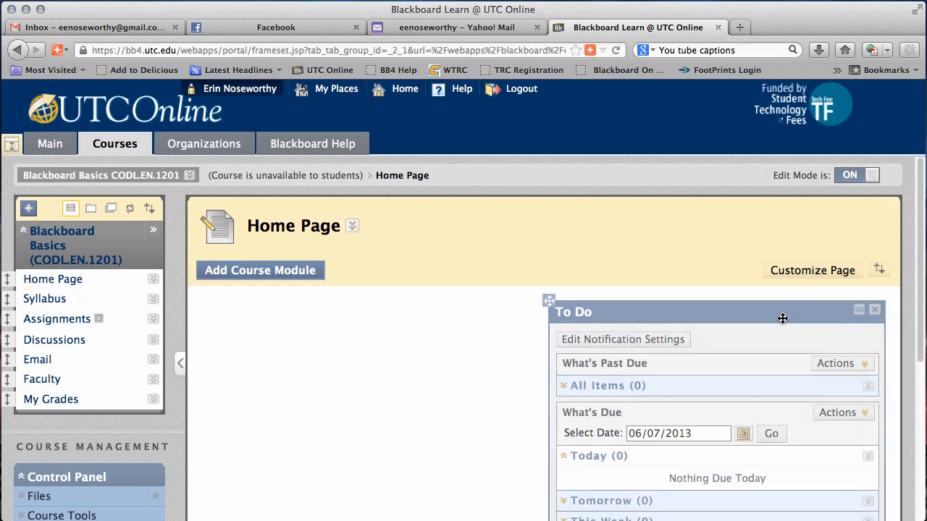
left_click_drag(685, 310, 340, 326)
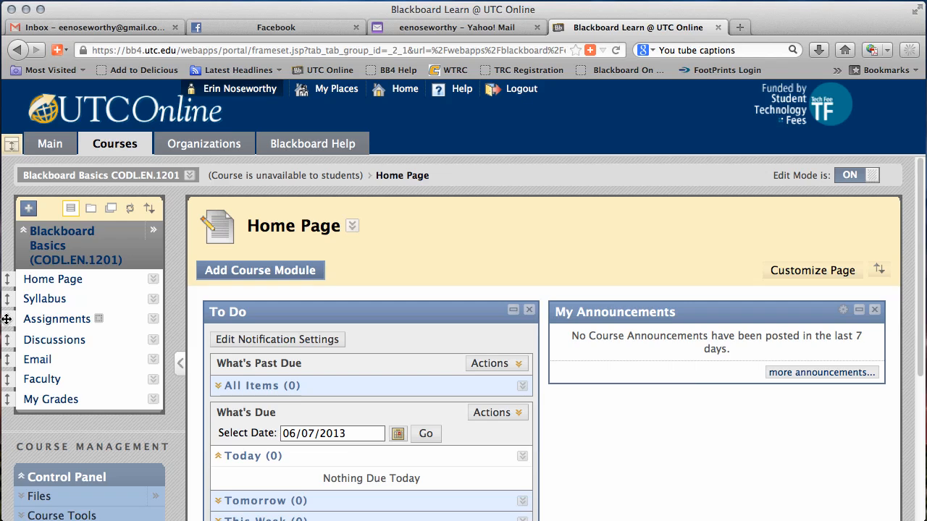
left_click_drag(6, 318, 16, 404)
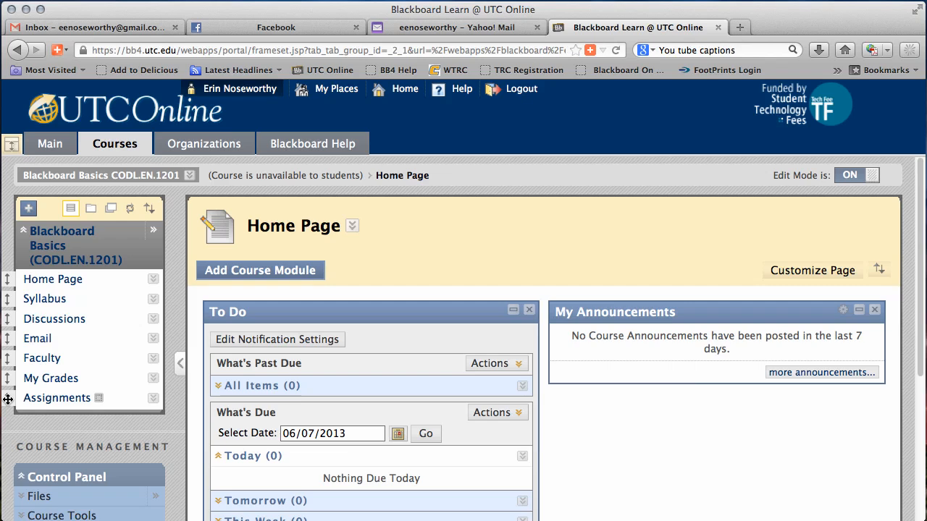
left_click_drag(8, 399, 11, 310)
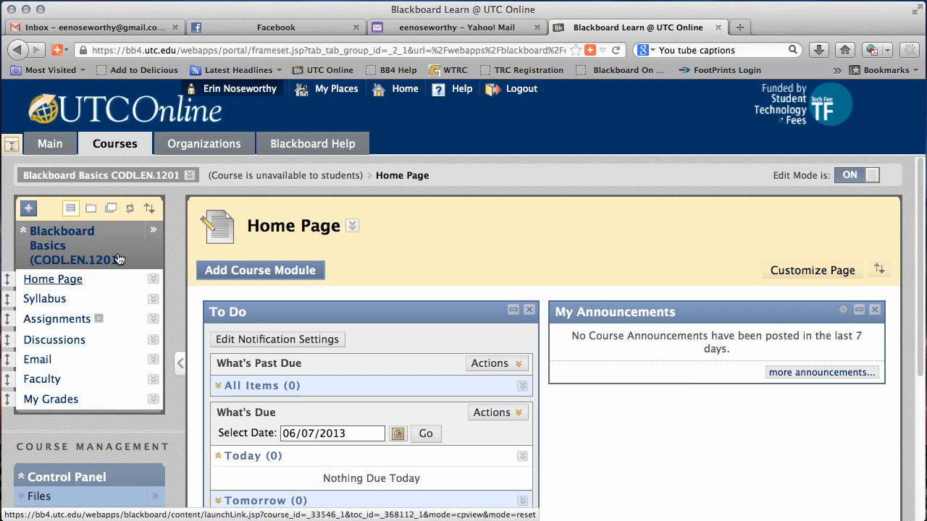
Add a tool link named Reflective Blog of type Blogs to the course menu and make it available to users.
left_click(28, 210)
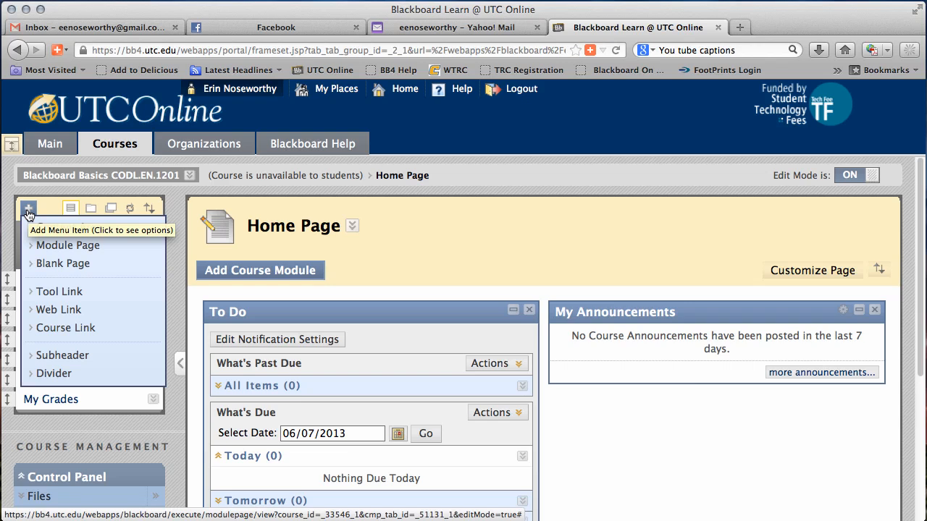
left_click(28, 210)
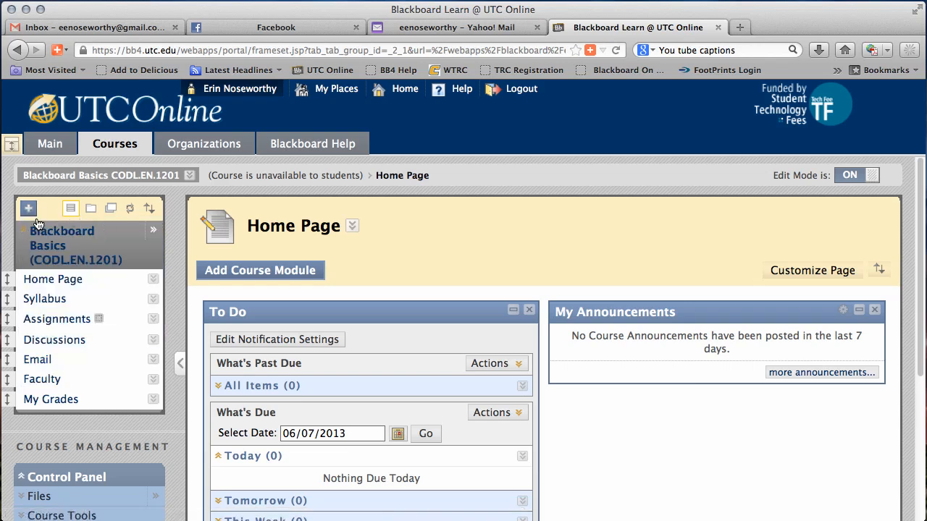
left_click(29, 210)
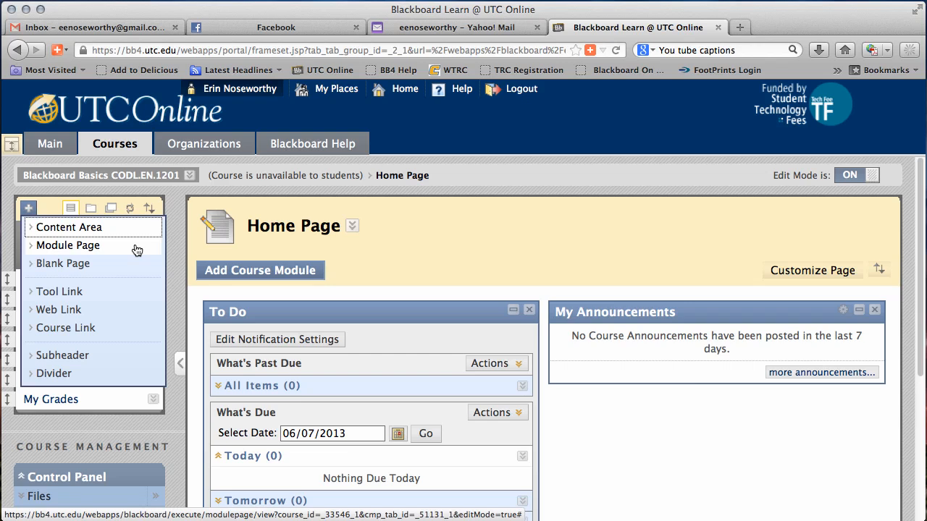
left_click(131, 300)
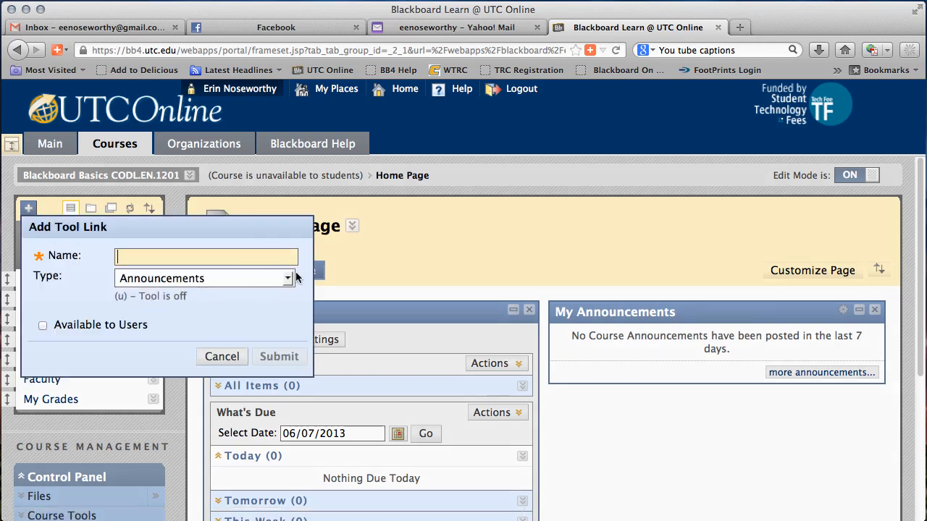
left_click(287, 281)
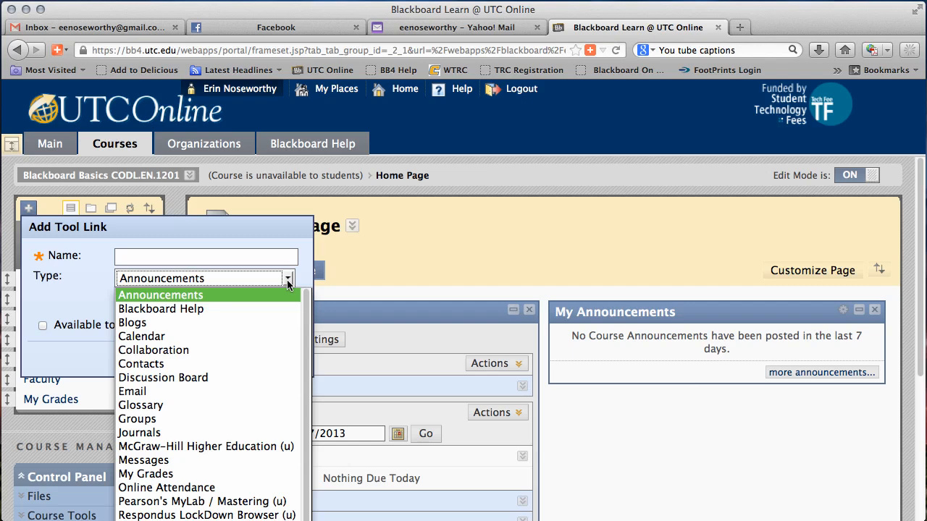
left_click(257, 323)
left_click(149, 255)
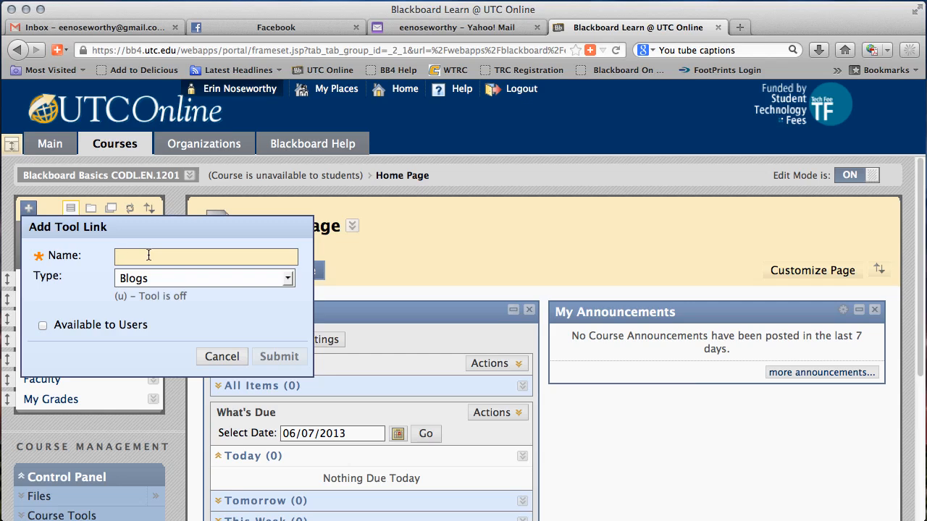
type("Reflective")
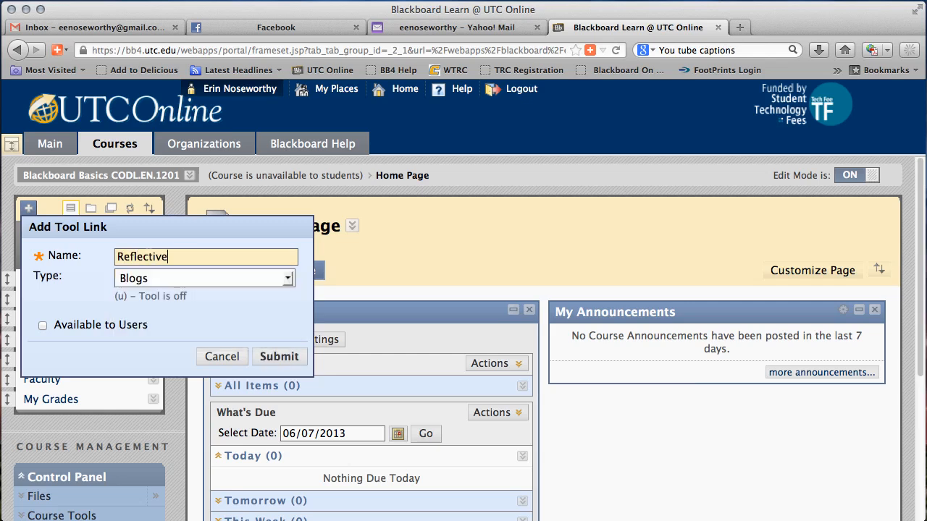
type(" Blog")
left_click(42, 326)
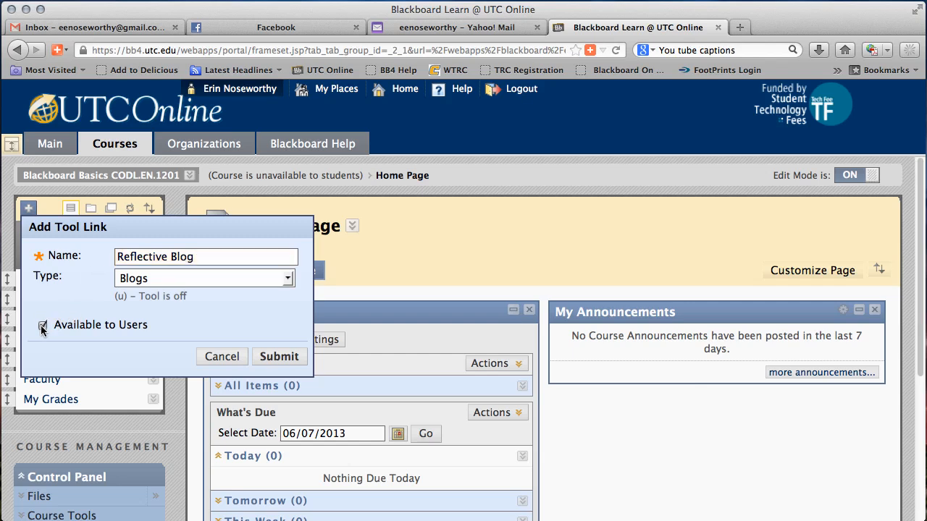
left_click(262, 359)
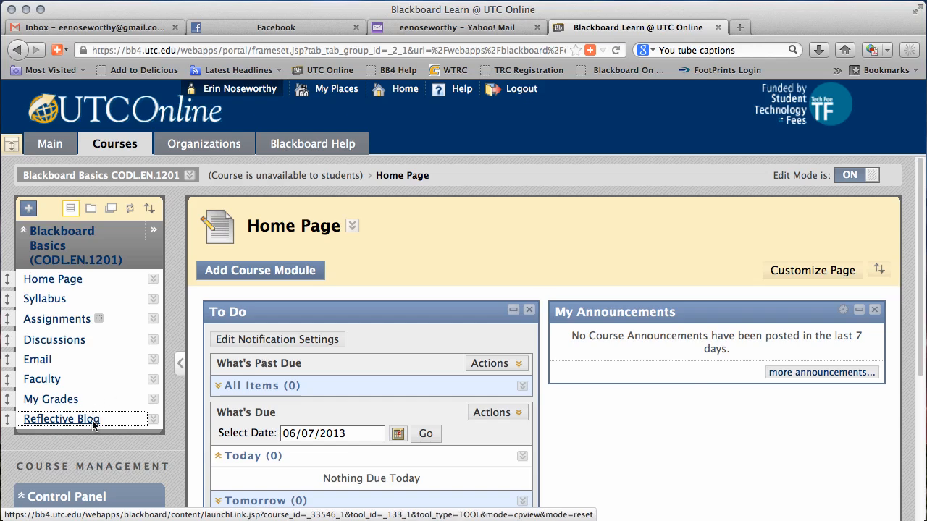
Open the Reflective Blog link and look over the Blogs page and its blog creation option.
left_click(40, 423)
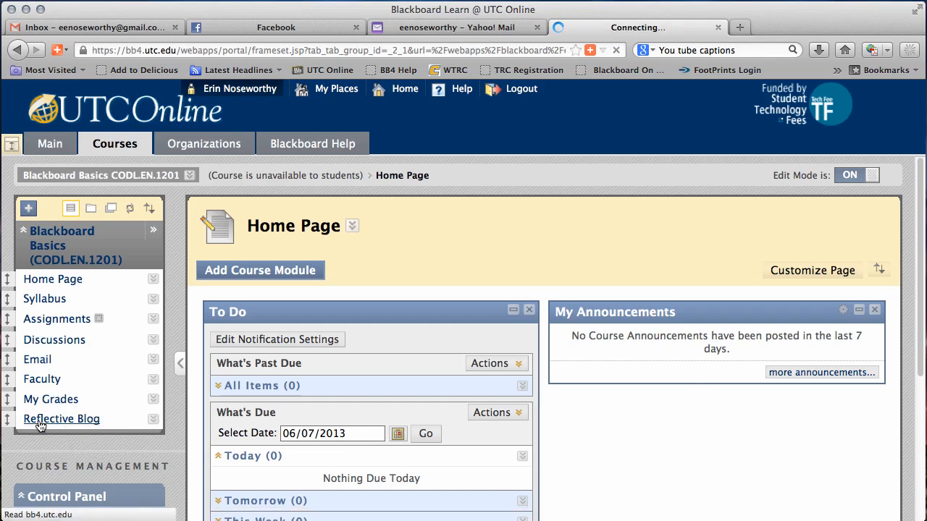
scroll(435, 396, "down", 2)
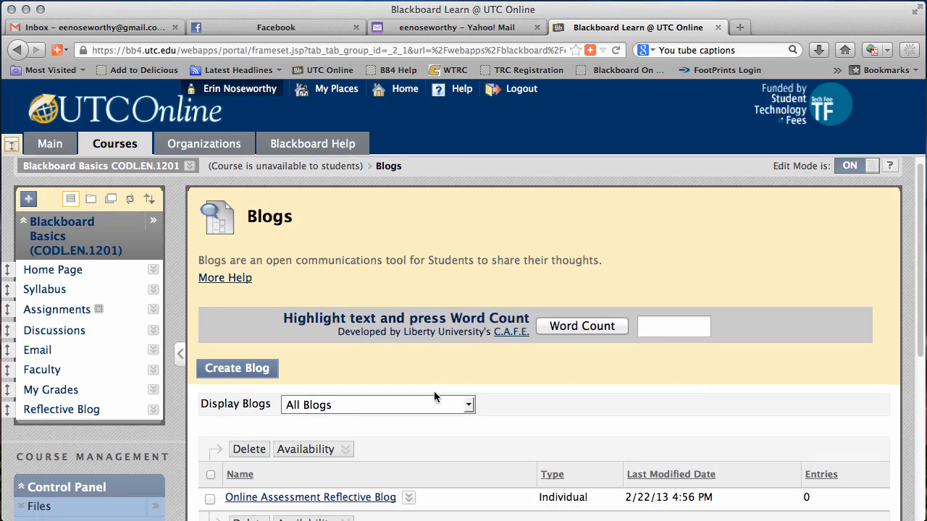
scroll(435, 396, "down", 2)
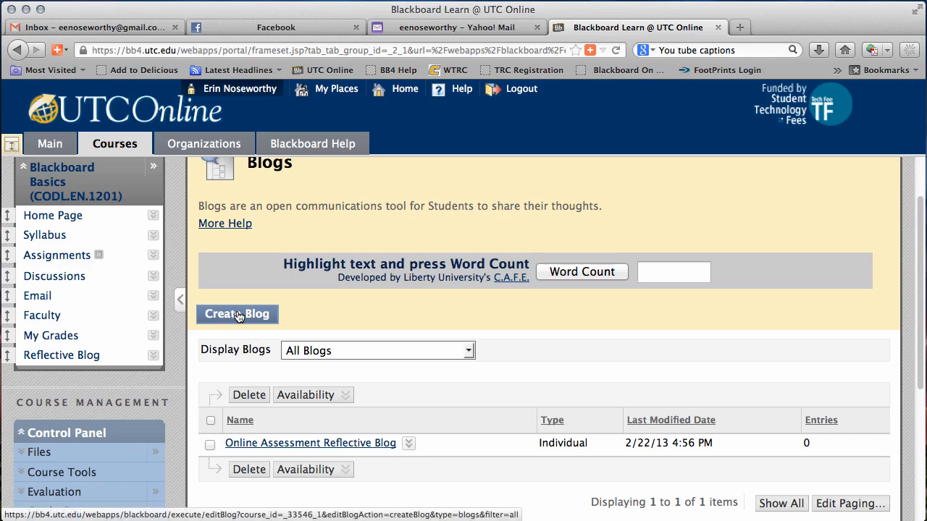
scroll(237, 316, "up", 2)
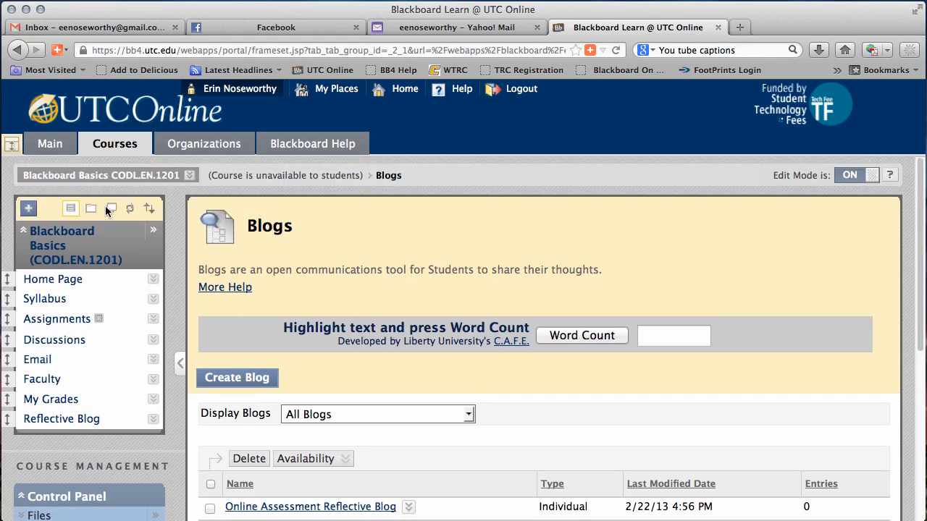
Add a course link named Week 1 to the course menu, pointing to the Week 1 folder under Syllabus.
left_click(30, 210)
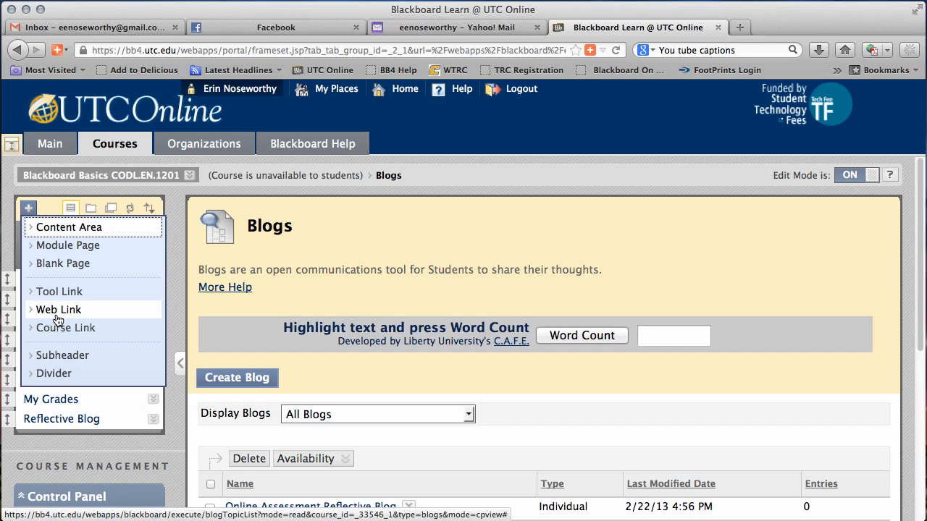
left_click(102, 330)
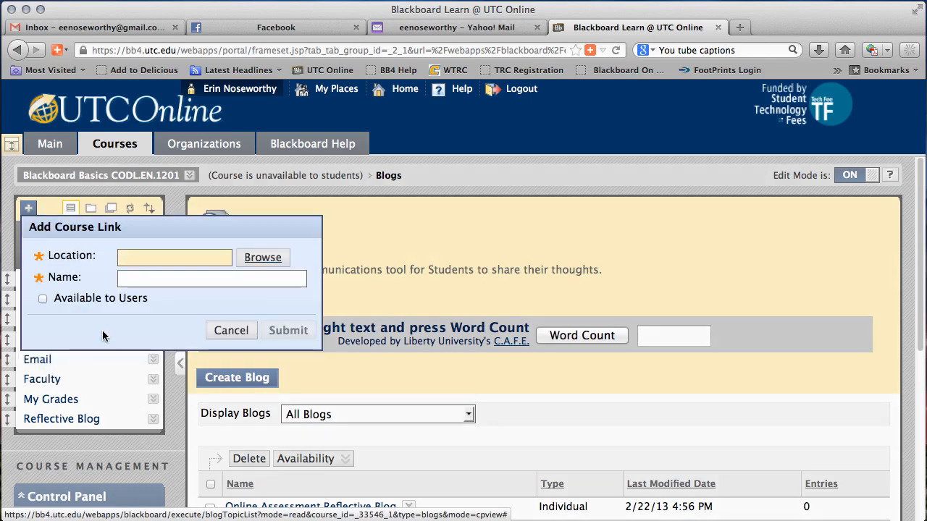
left_click(257, 264)
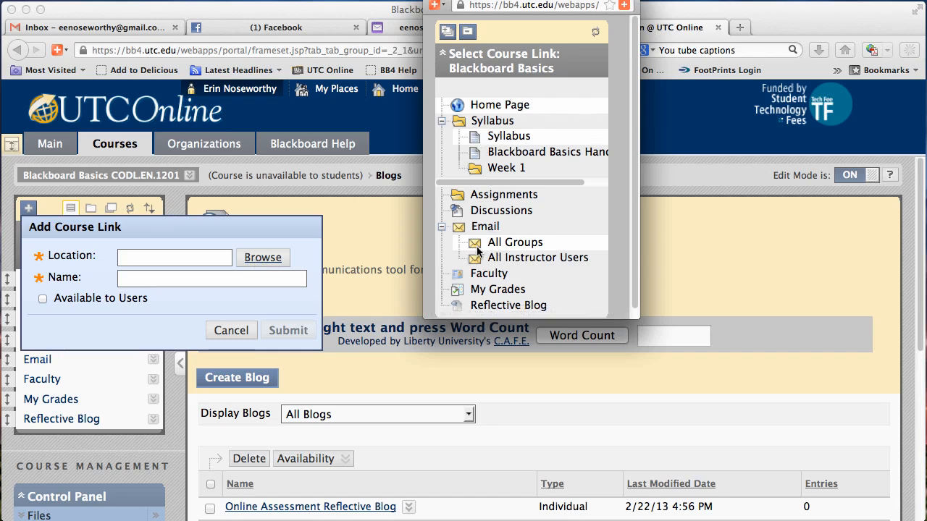
left_click(500, 171)
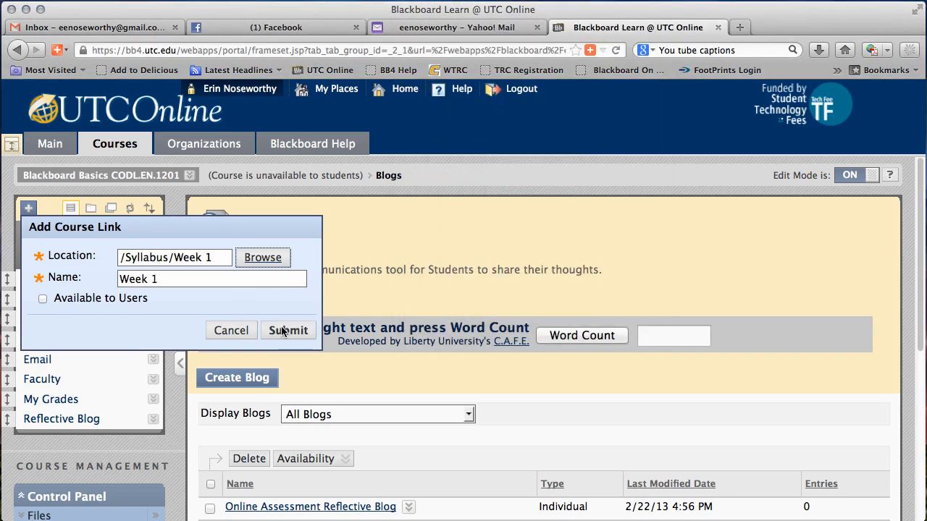
left_click(292, 332)
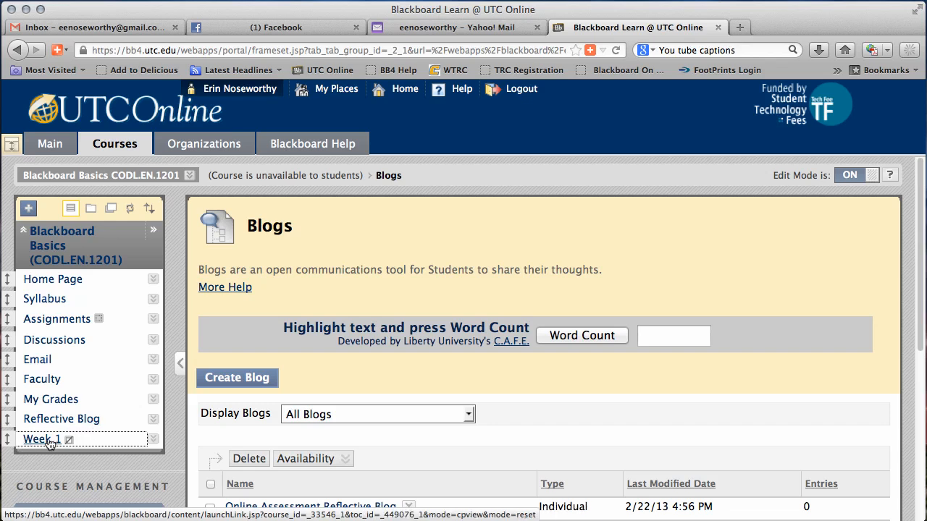
Rename the Week 1 link in the course menu as "Current week".
left_click(152, 440)
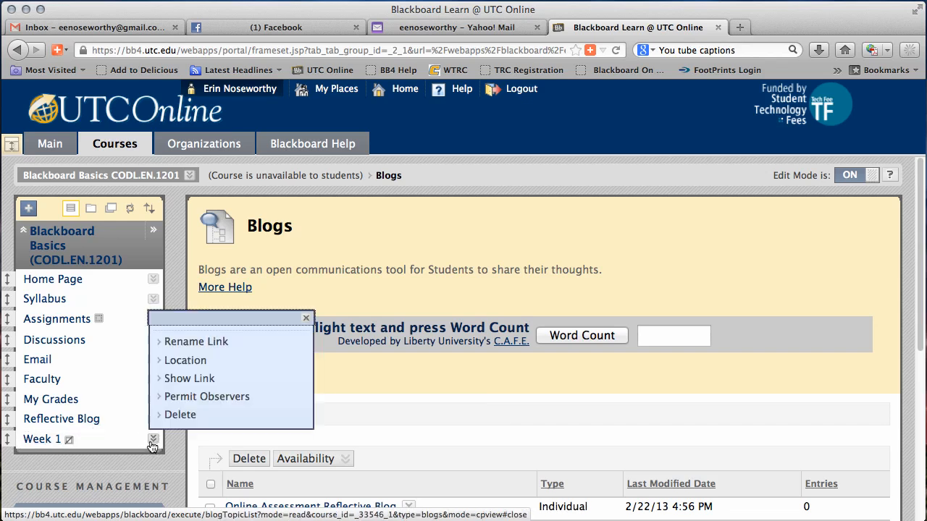
left_click(195, 341)
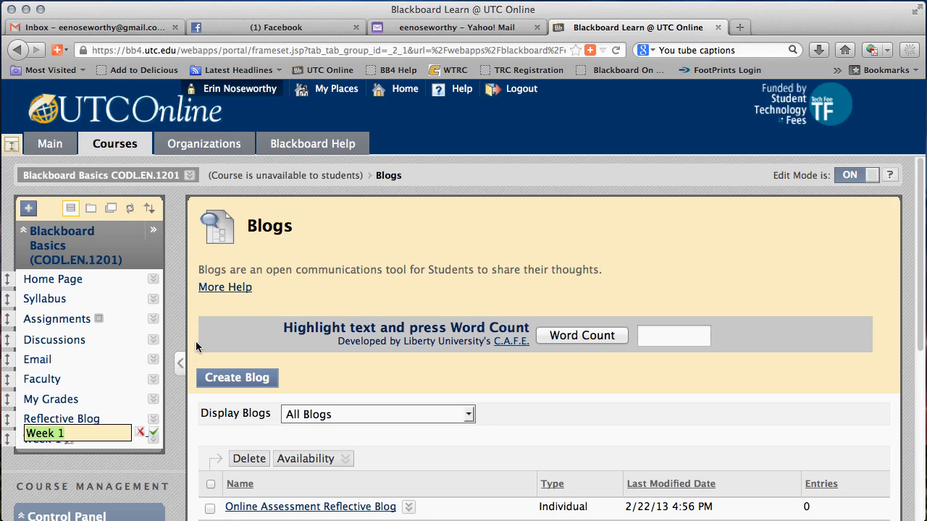
type("Current ")
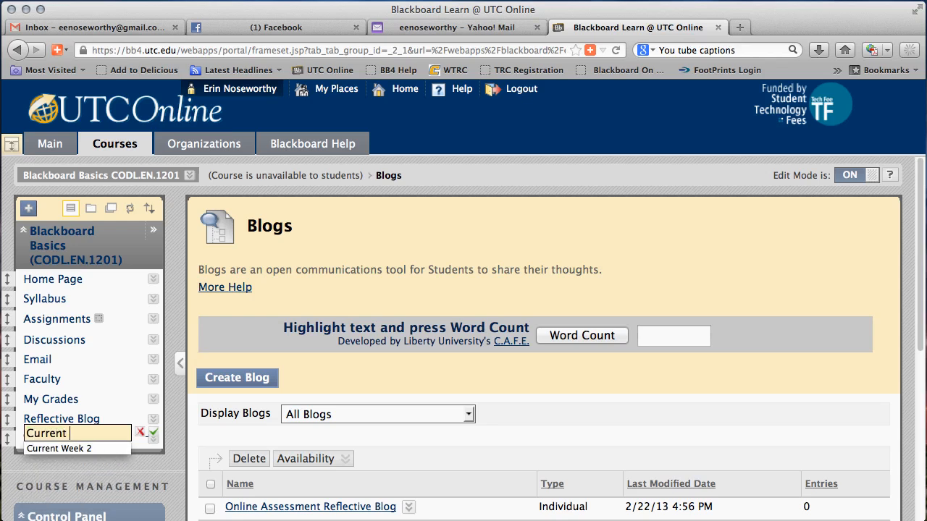
type("week")
left_click(153, 433)
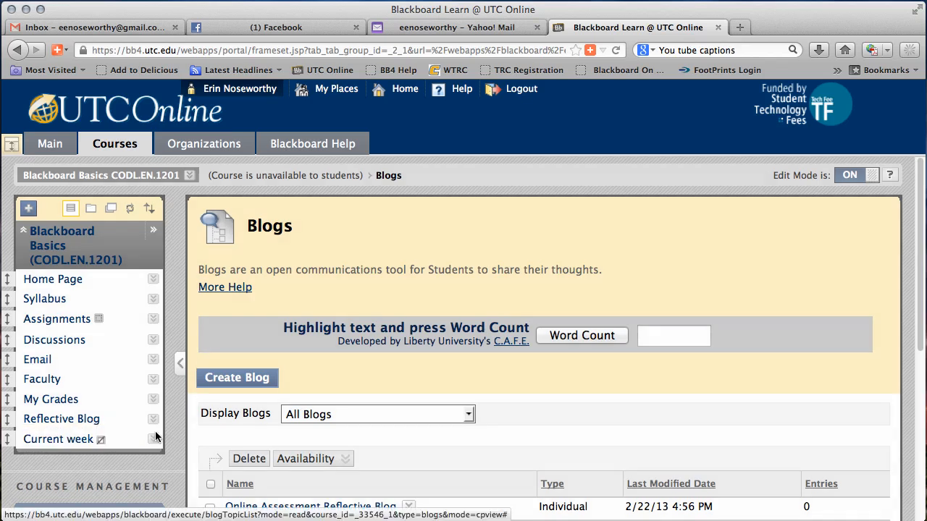
Move the Current week link directly below Home Page in the course menu and show the link.
left_click_drag(7, 438, 13, 291)
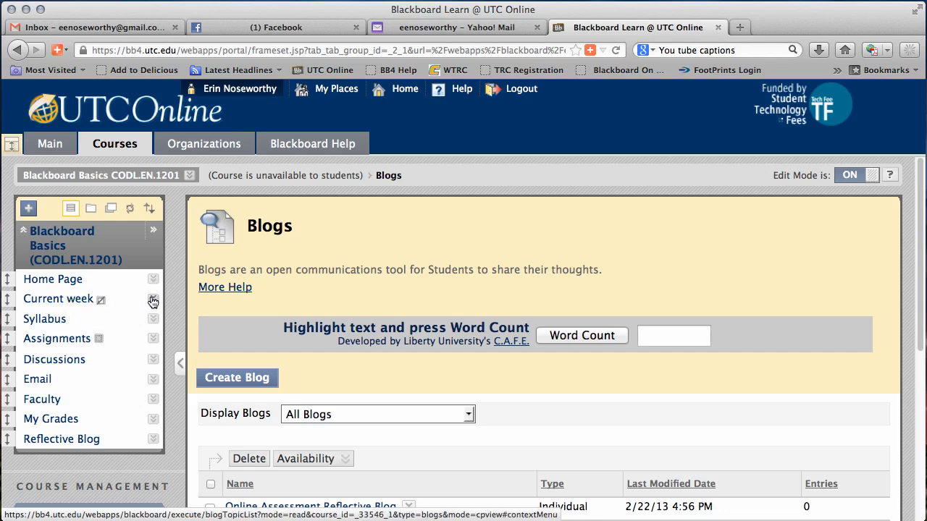
left_click(153, 300)
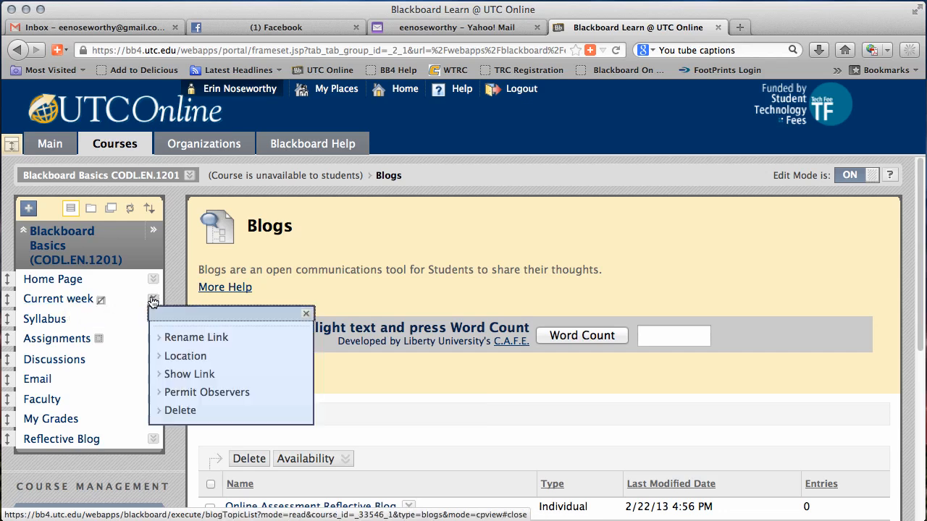
left_click(228, 380)
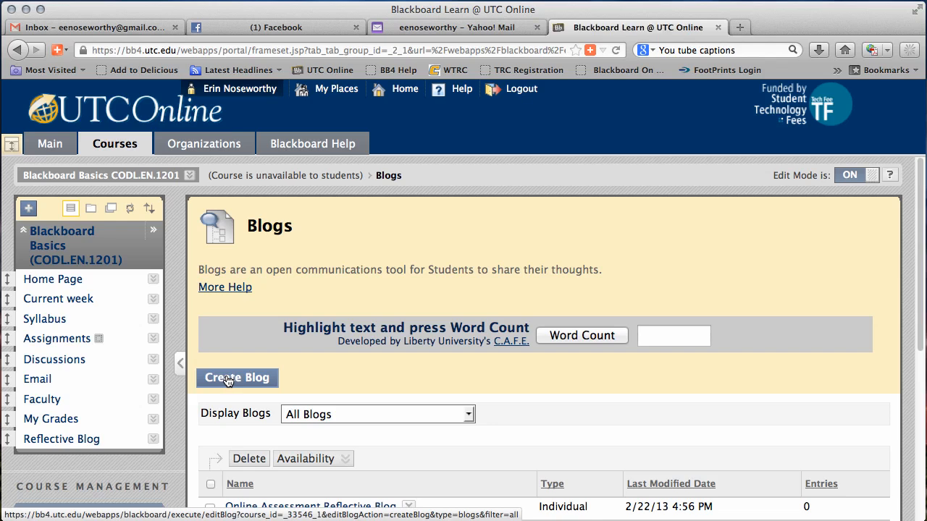
Add a subheader named Course Materials to the course menu and place it between Home Page and Current week.
left_click(29, 209)
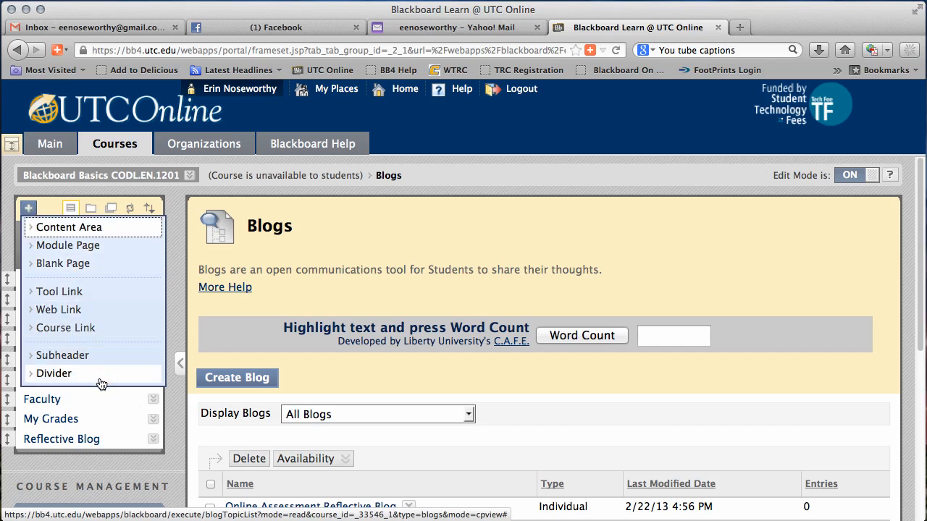
left_click(82, 357)
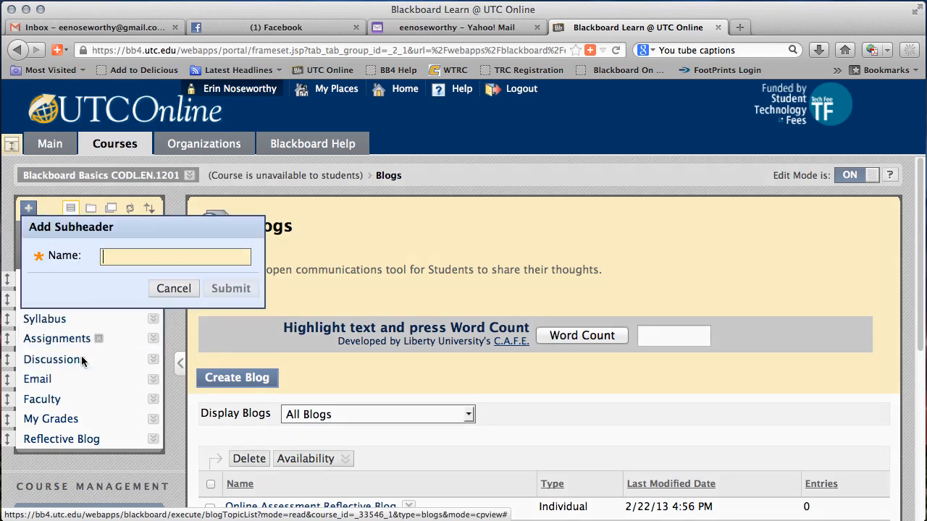
type("Cou")
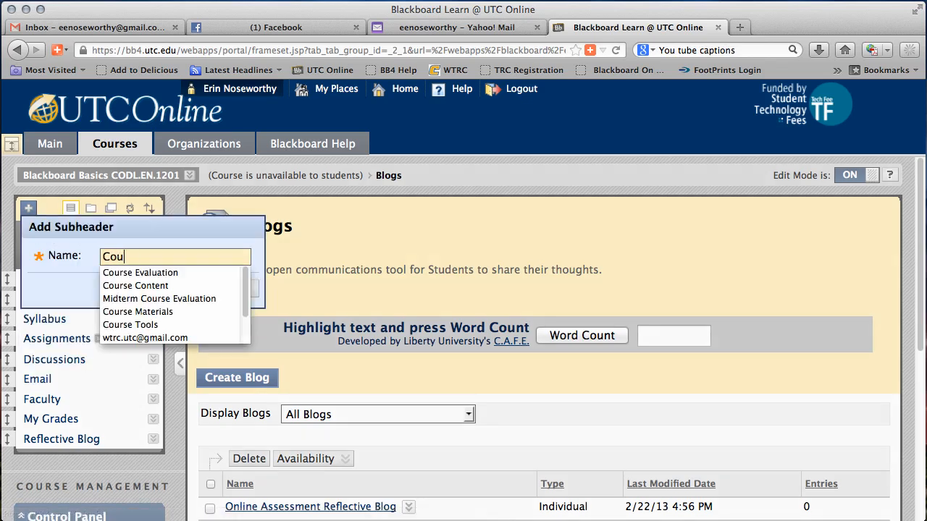
type("rse Materials")
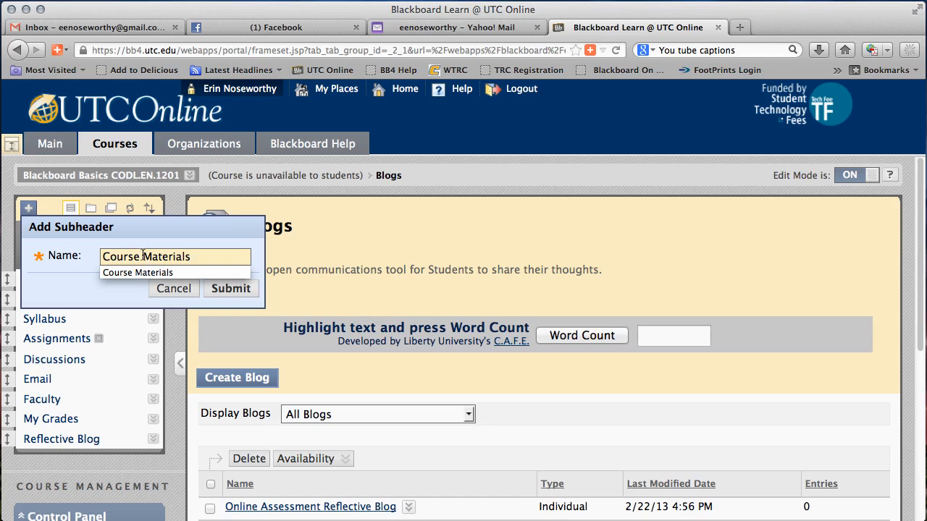
key("Down")
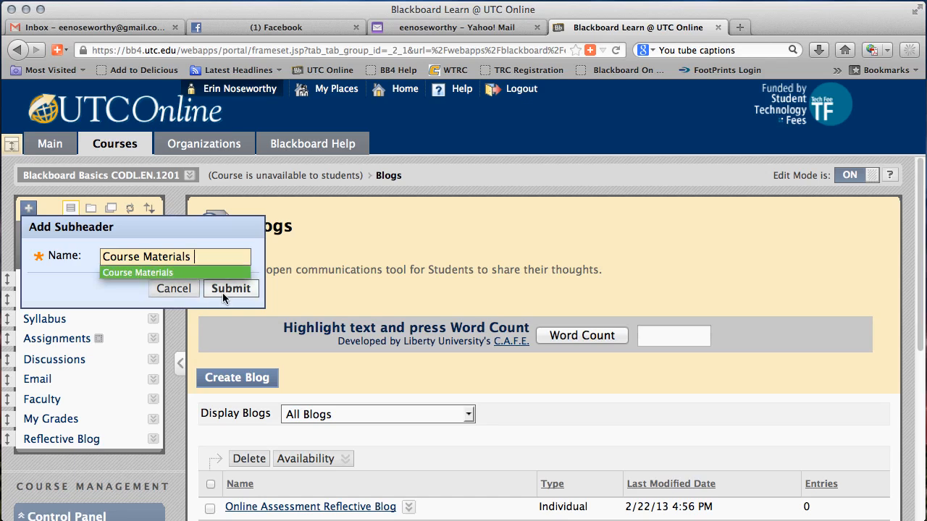
key("Return")
left_click(224, 290)
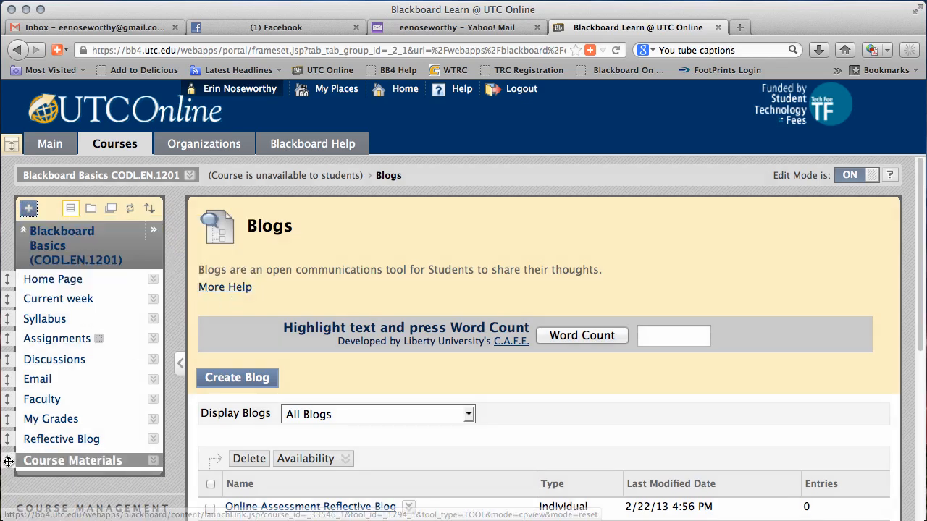
left_click_drag(9, 461, 11, 310)
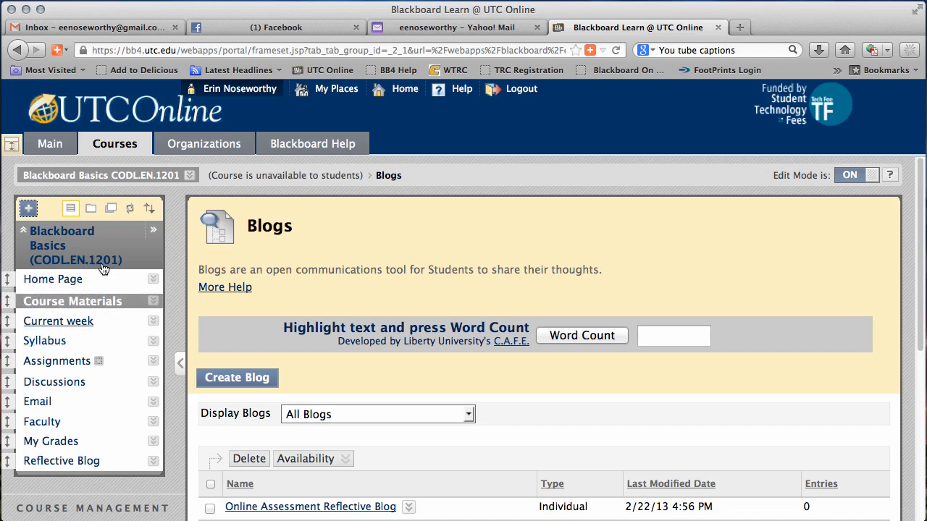
Add a divider to the course menu and place it between Assignments and Discussions.
left_click(29, 209)
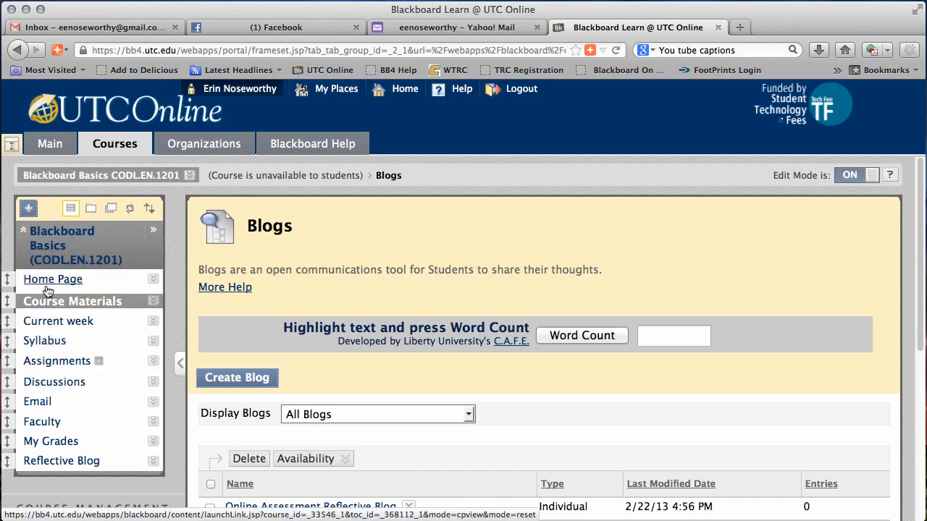
left_click(29, 209)
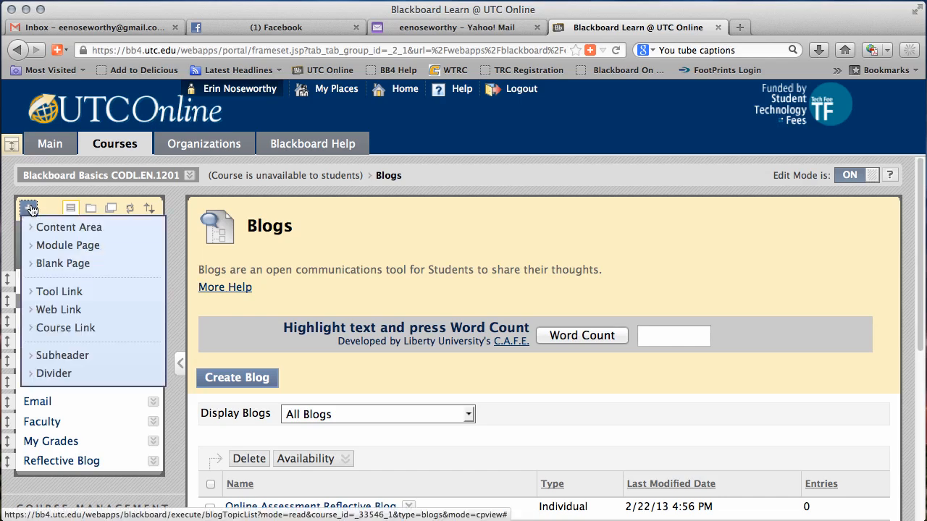
left_click(49, 374)
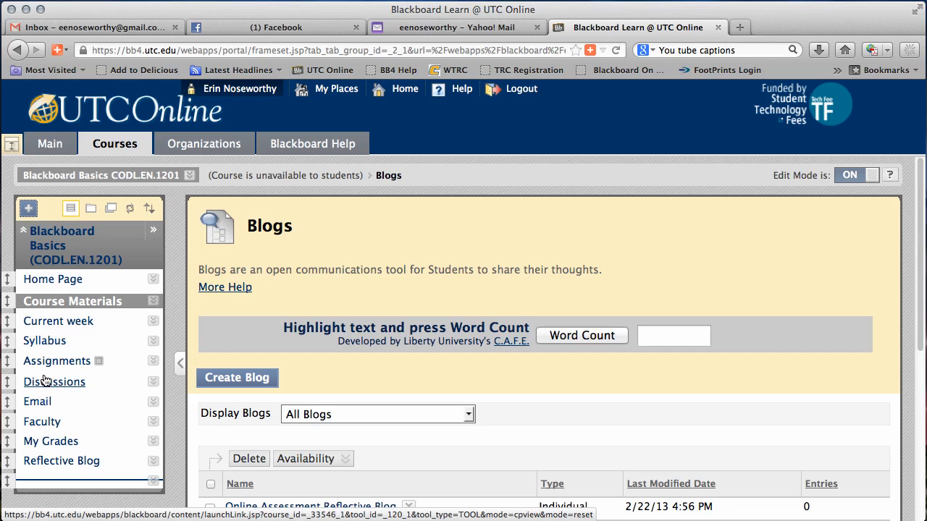
left_click_drag(7, 481, 18, 383)
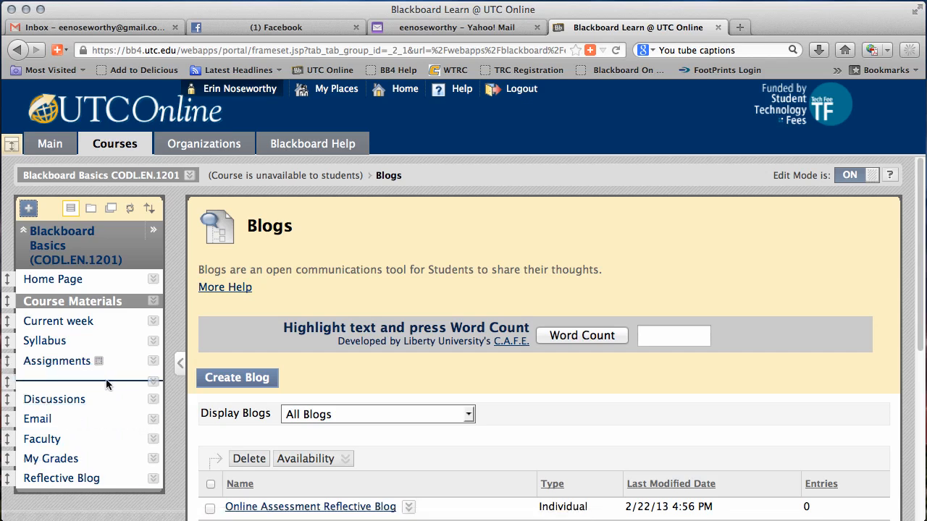